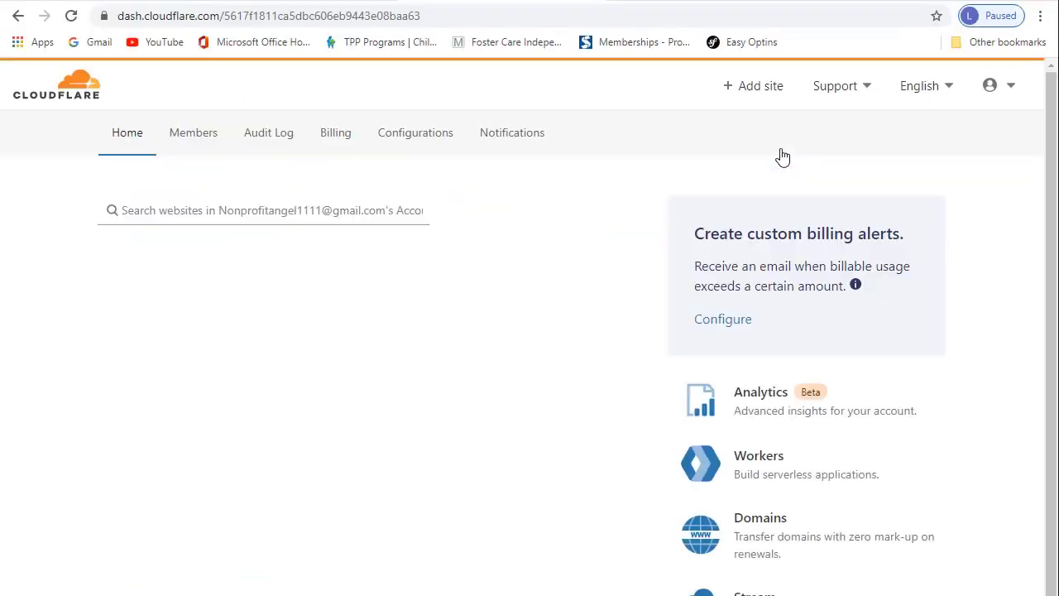
Add the site angel1111.club to the Cloudflare account
click(554, 209)
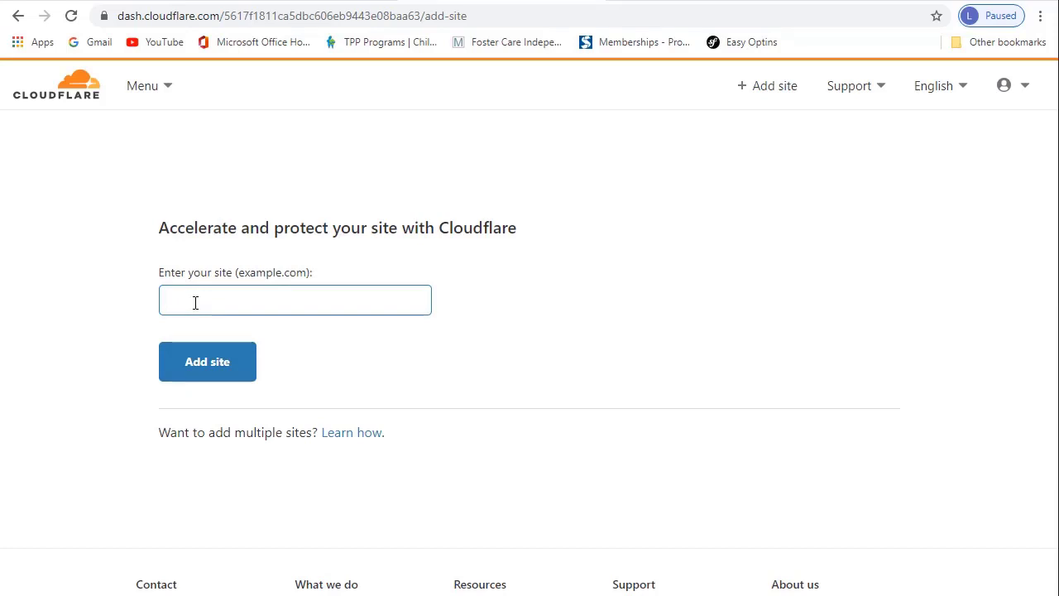
text(angel1111.club)
click(187, 371)
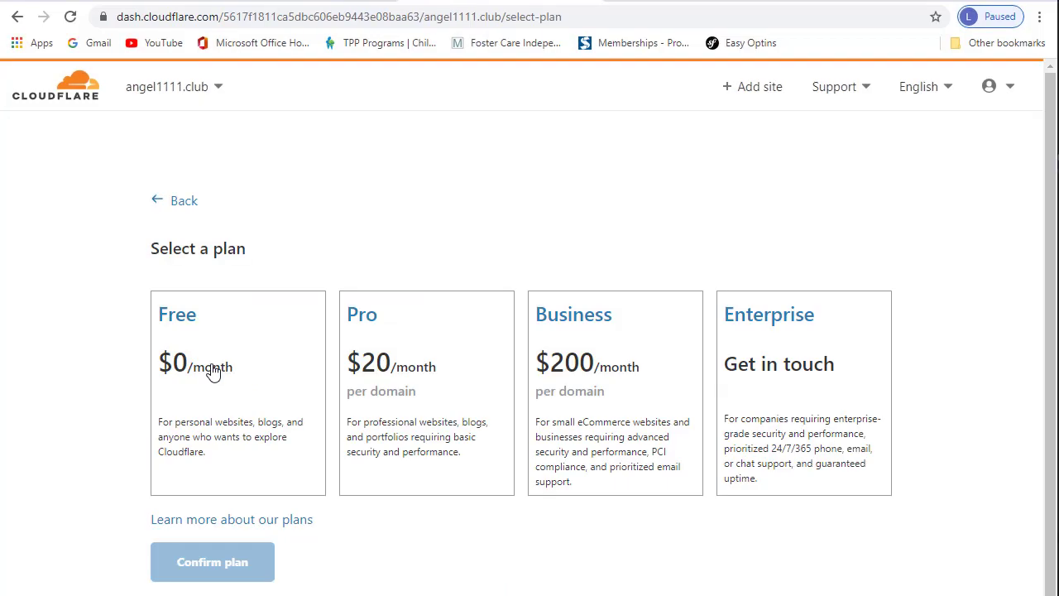
Select the Free plan for angel1111.club and confirm it
click(213, 371)
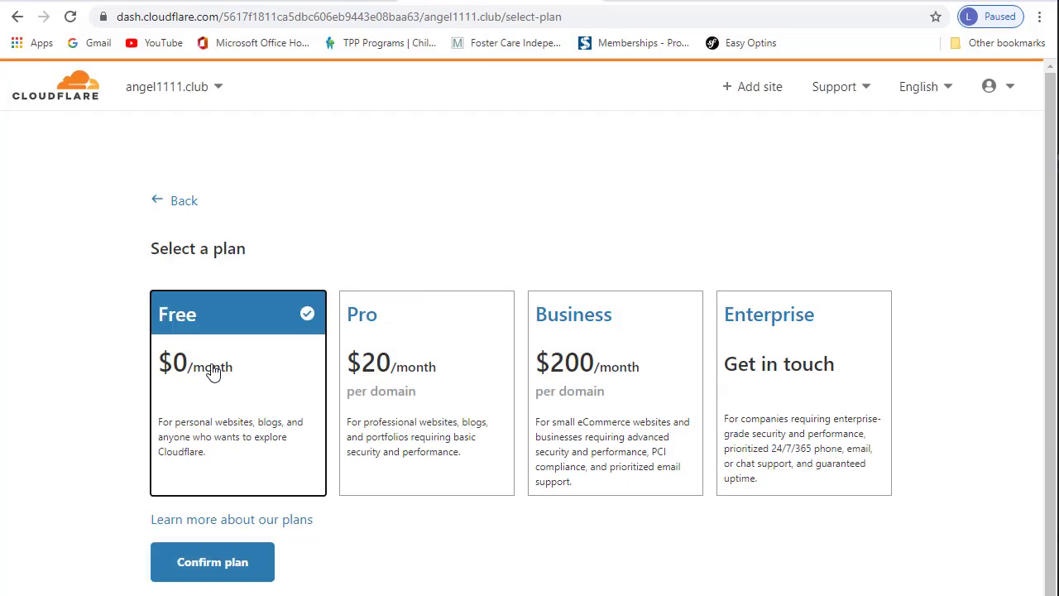
right_click(216, 569)
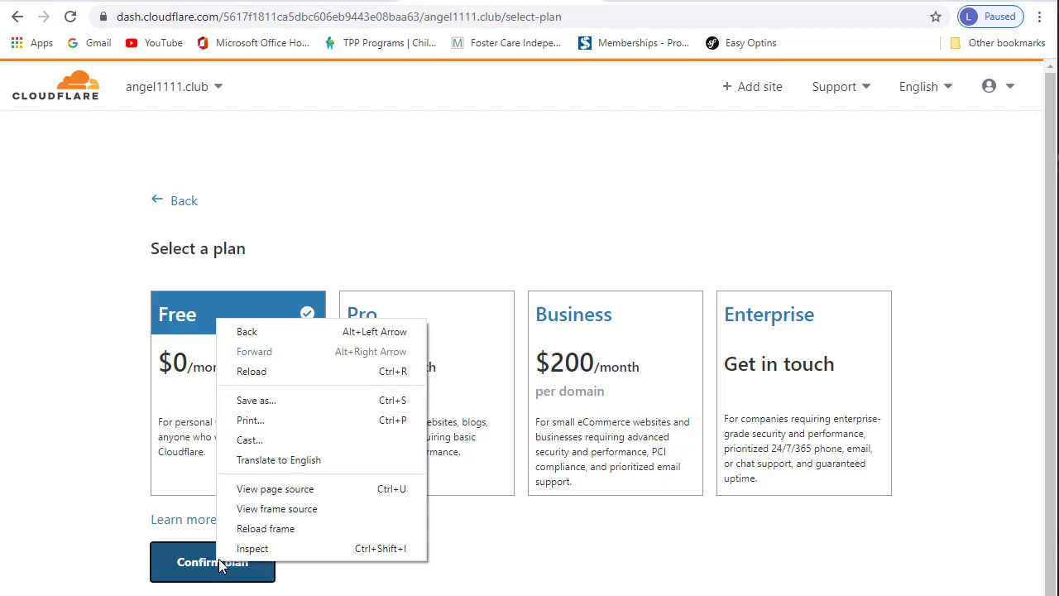
click(201, 562)
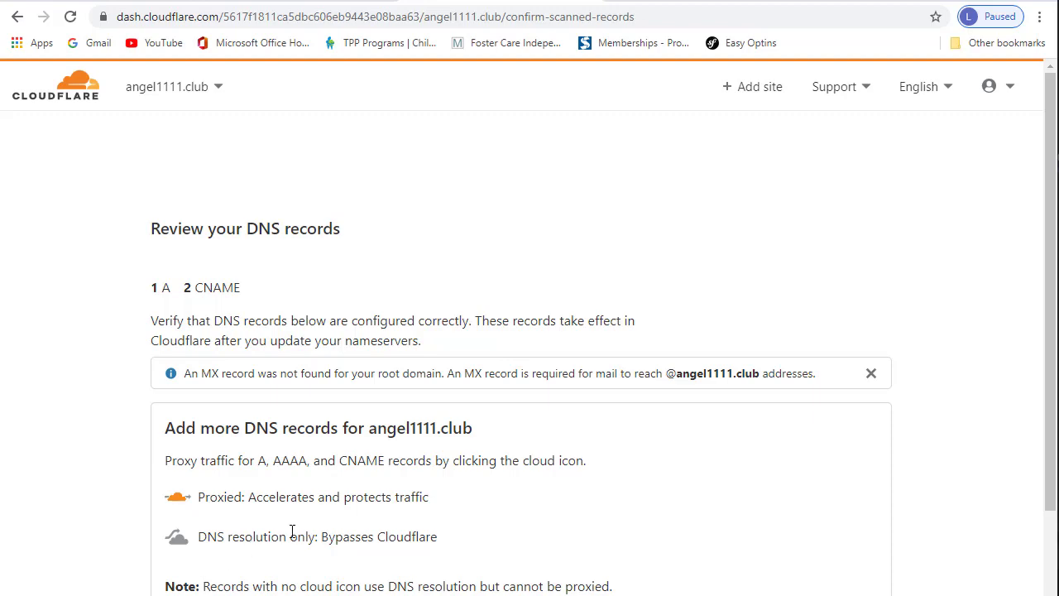
Delete the scanned A record for angel1111.club and confirm the deletion
scroll(652, 312, down, 4)
click(868, 435)
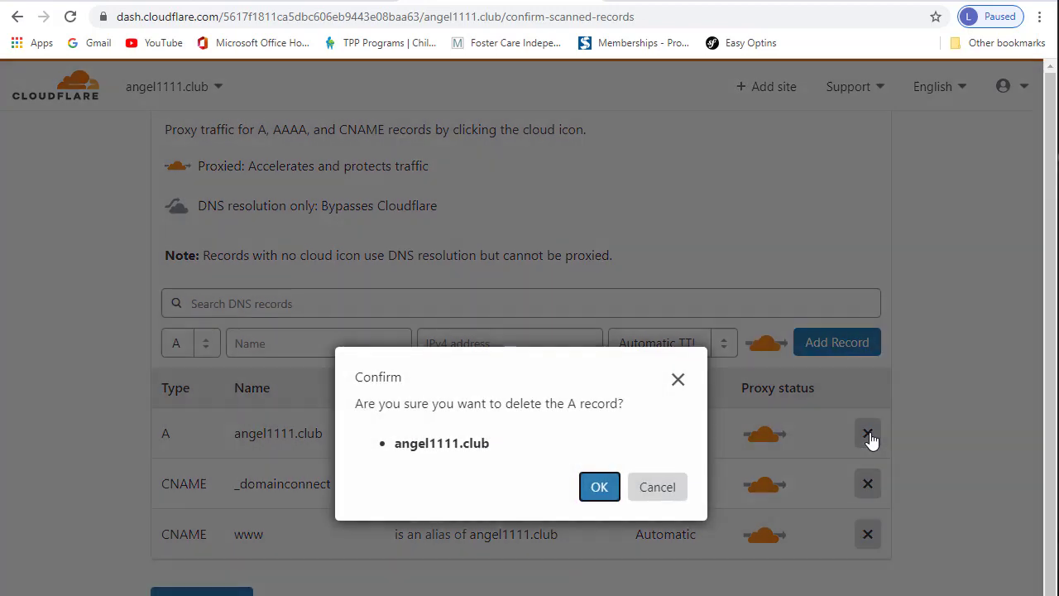
click(610, 488)
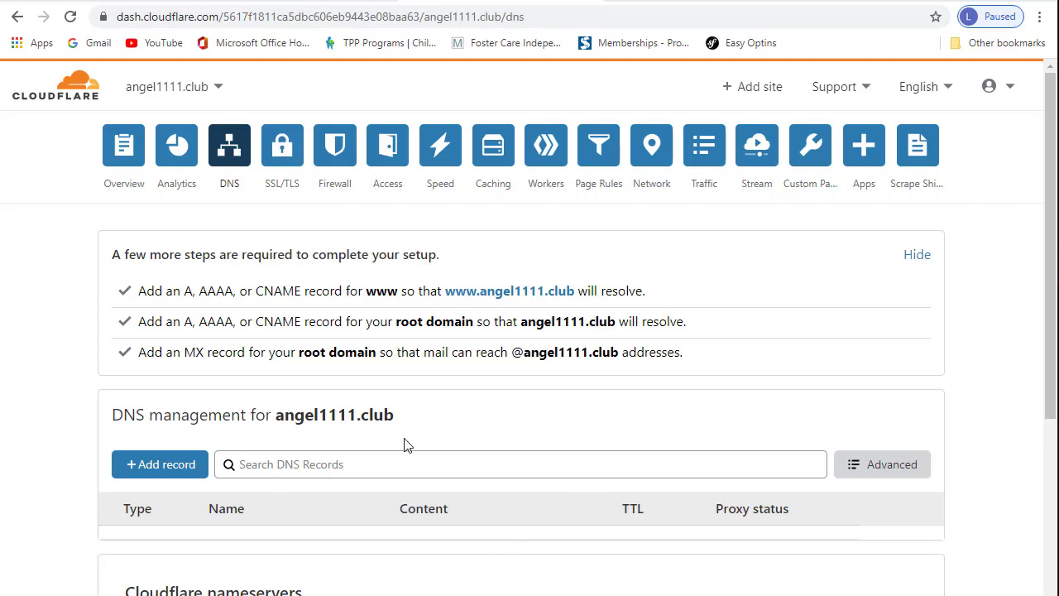
Add a proxied CNAME record with the name @ and the target app.myecomshop.com, and save it
click(180, 468)
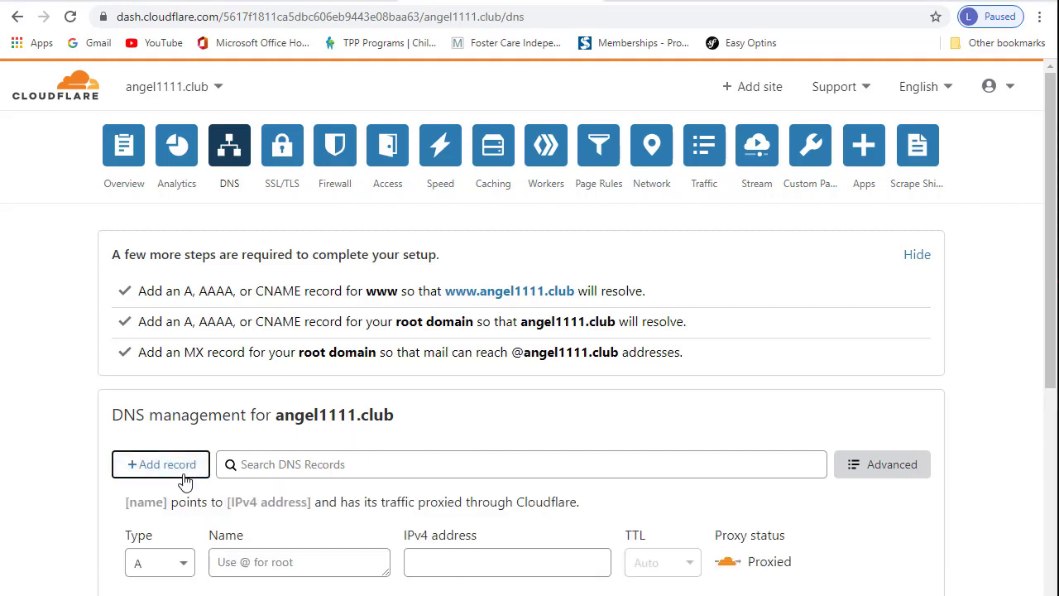
click(160, 566)
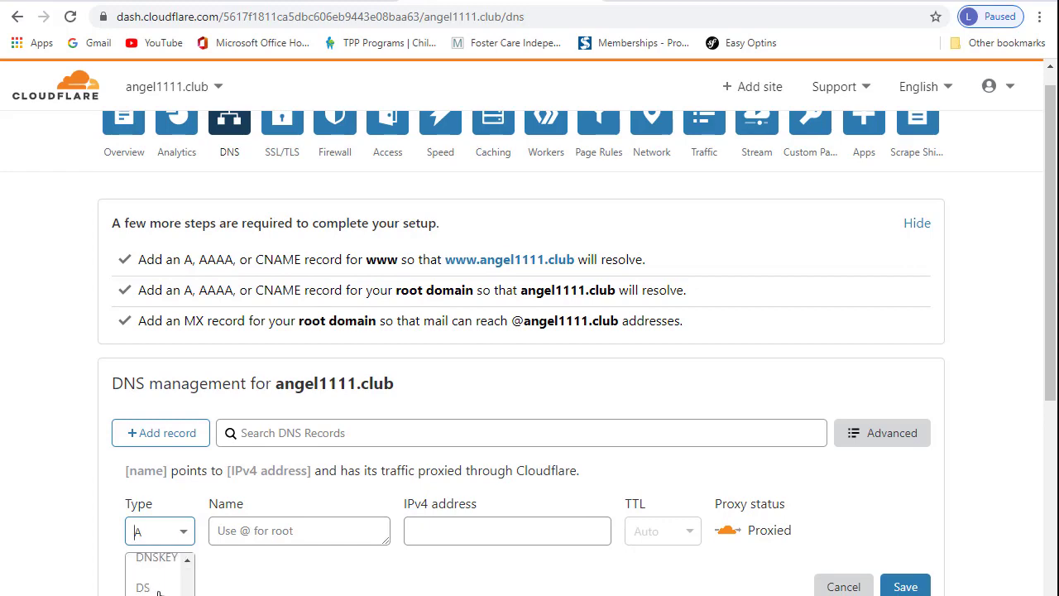
click(157, 579)
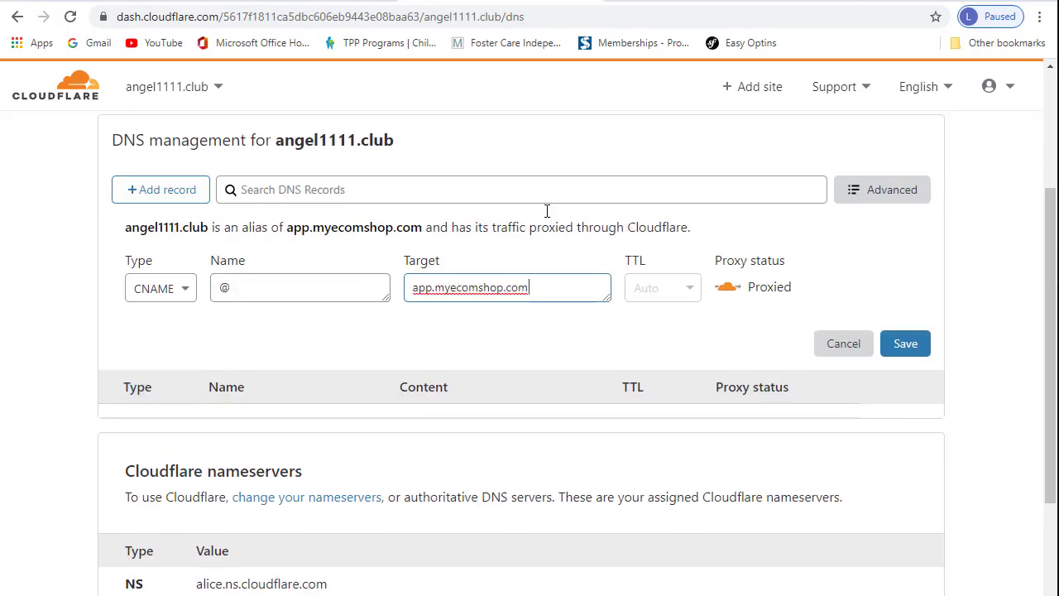
scroll(637, 361, up, 1)
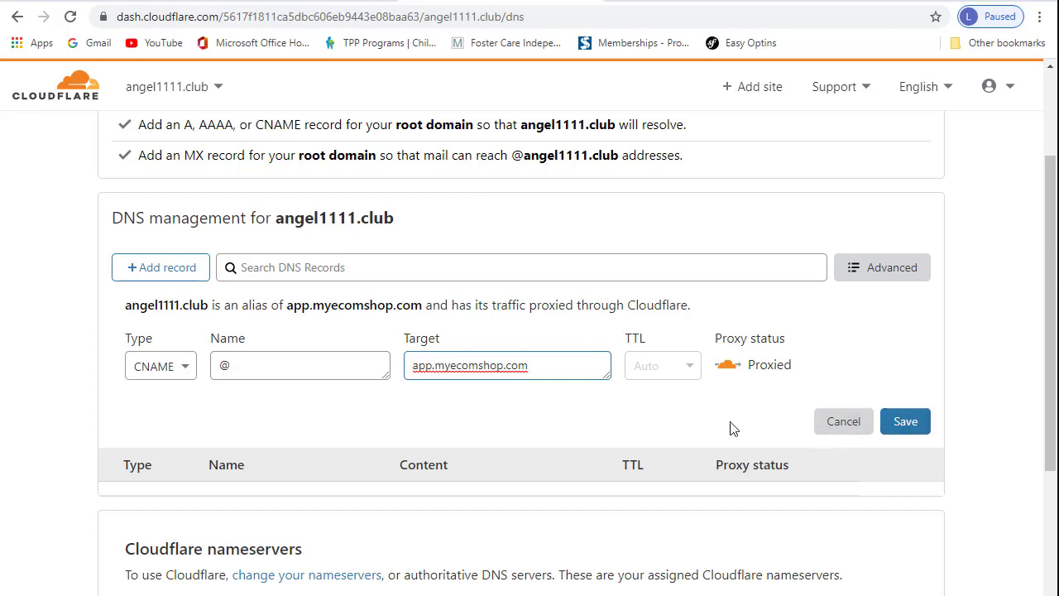
click(916, 429)
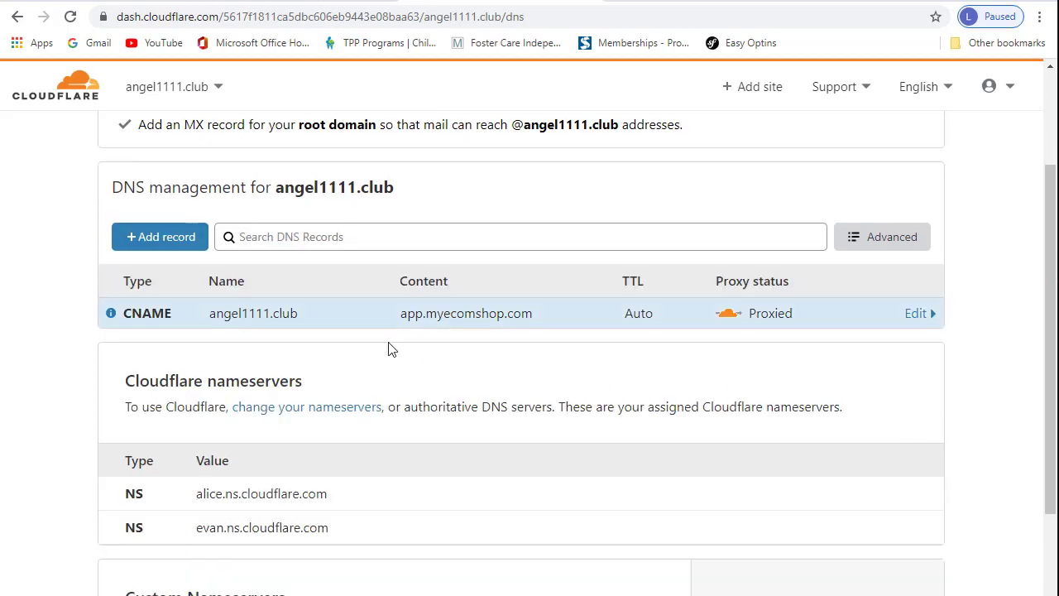
Add a second proxied CNAME record with the name www and the target app.myecomshop.com, and save it
click(147, 244)
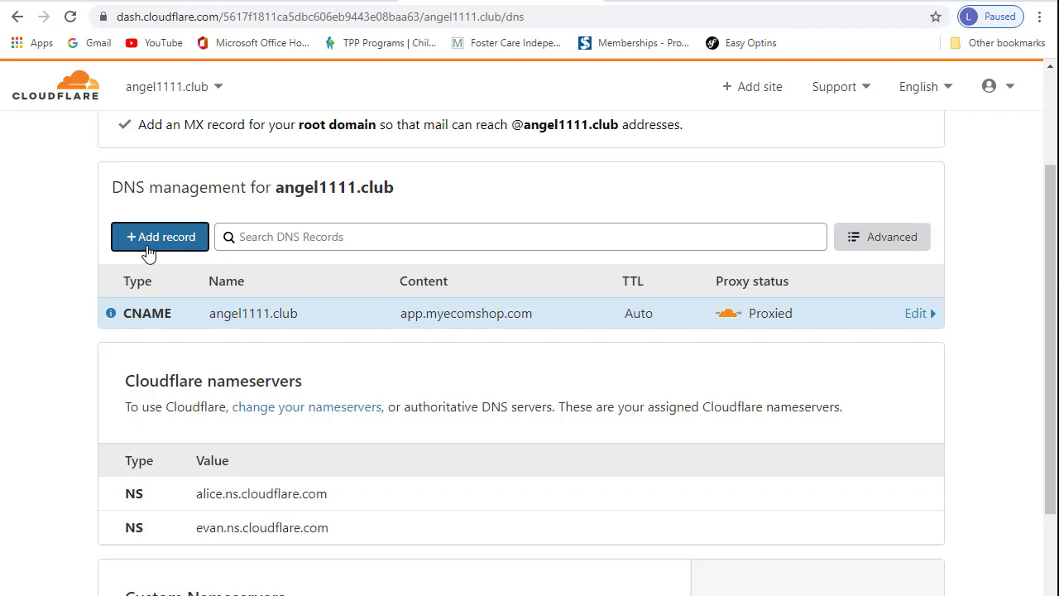
click(147, 341)
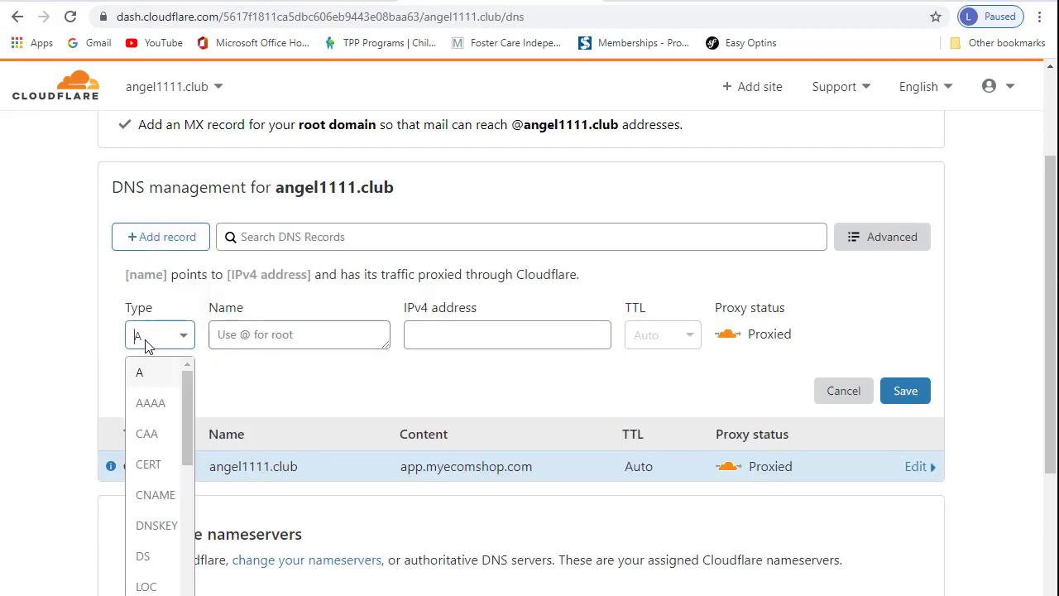
click(158, 493)
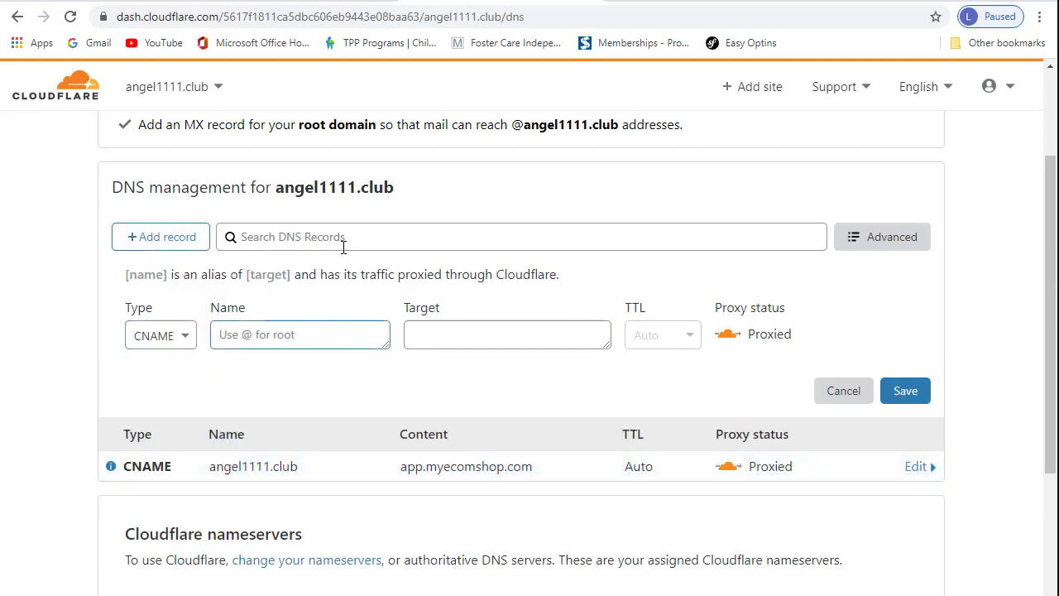
text(www)
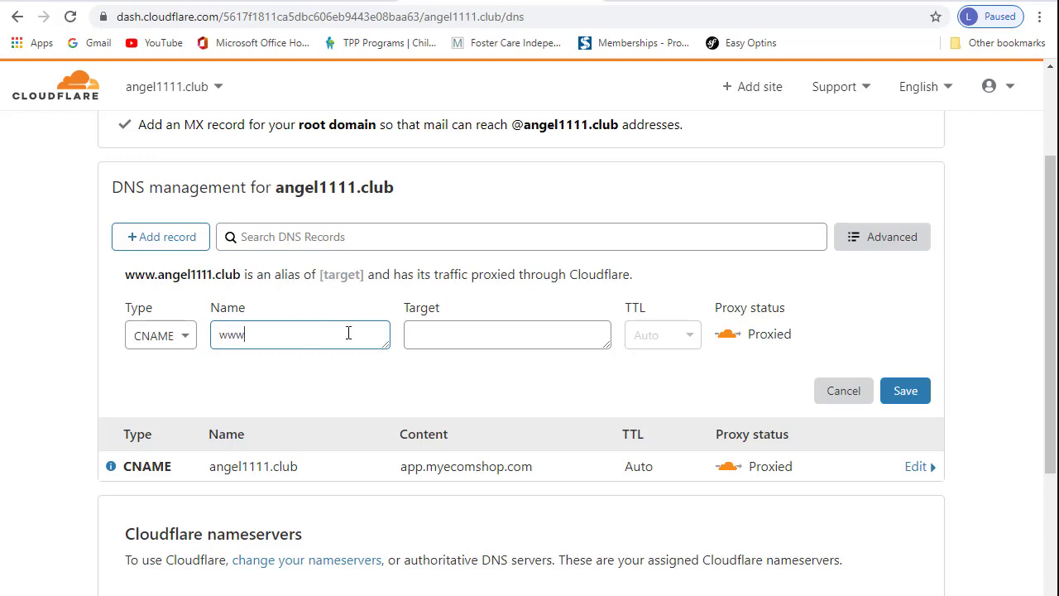
click(432, 345)
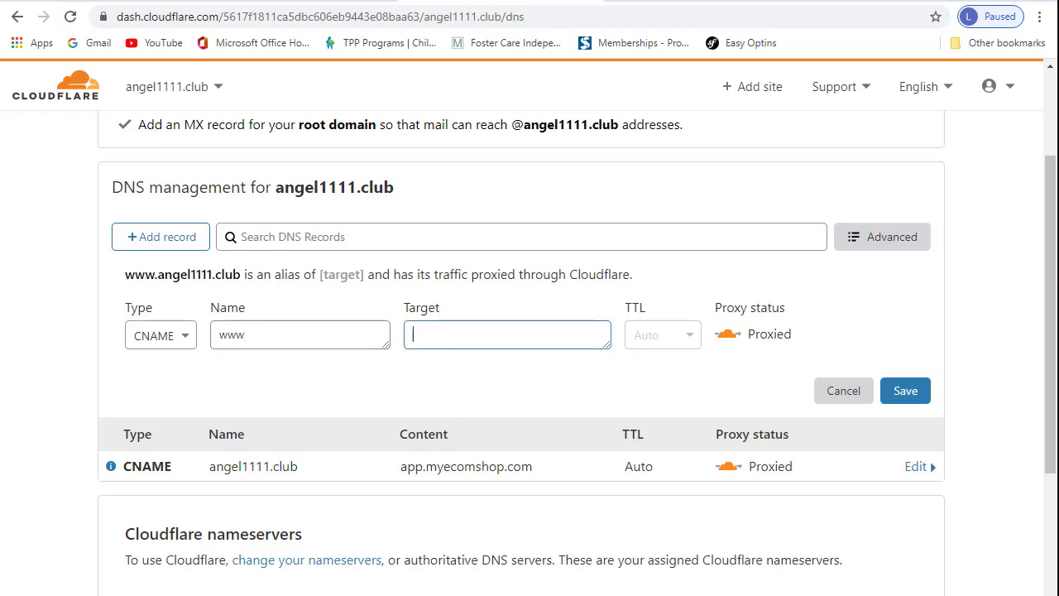
text(app)
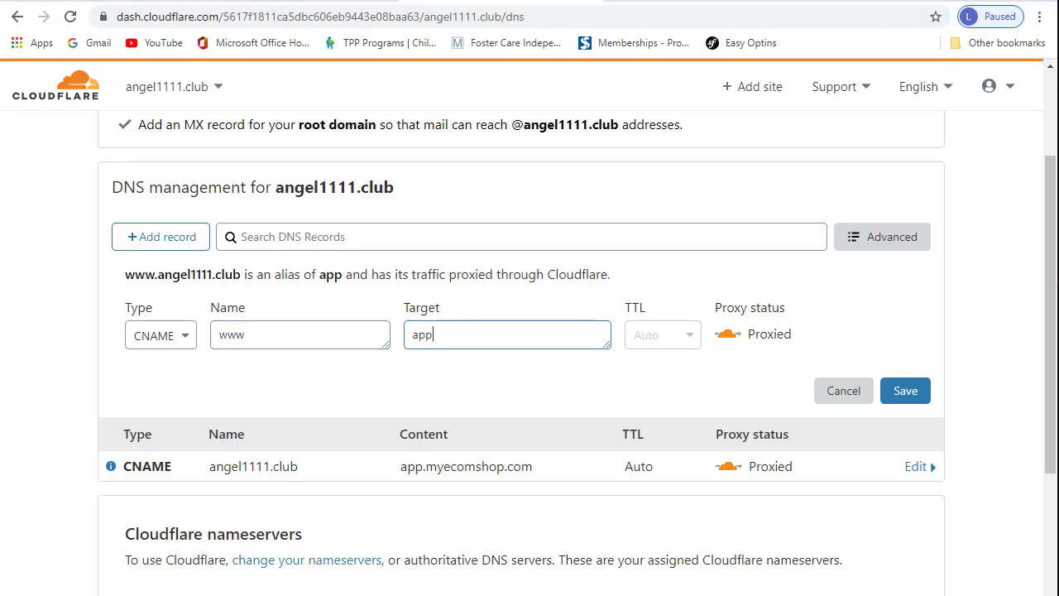
text(.myeco)
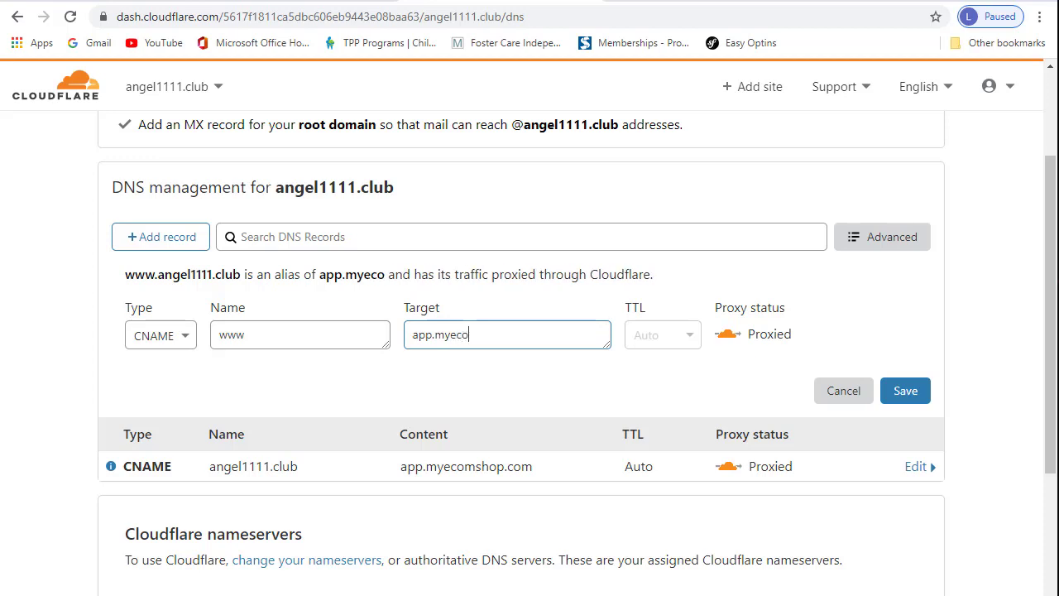
text(mshop.com)
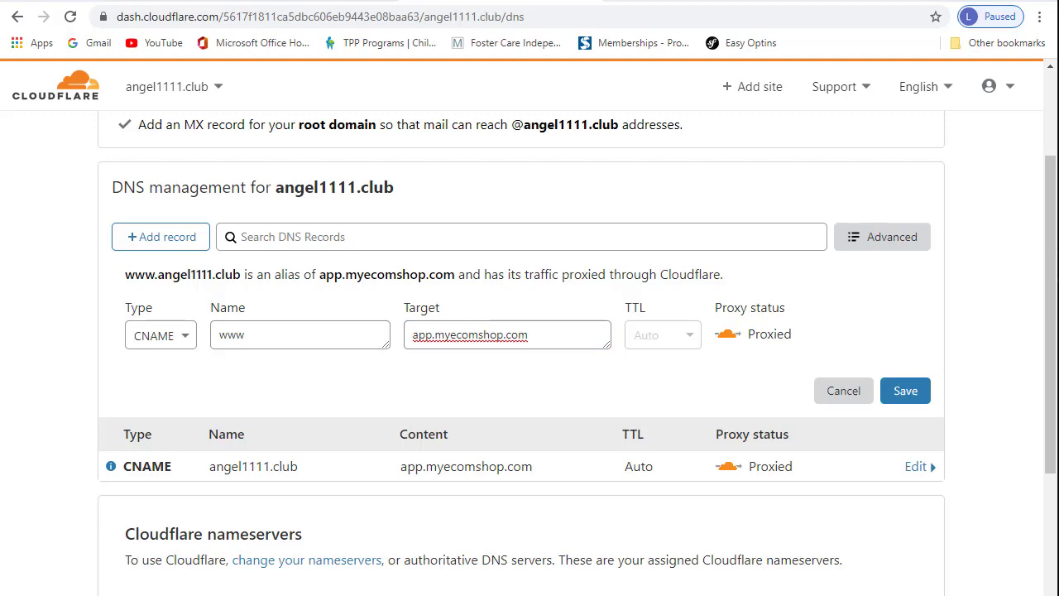
click(915, 395)
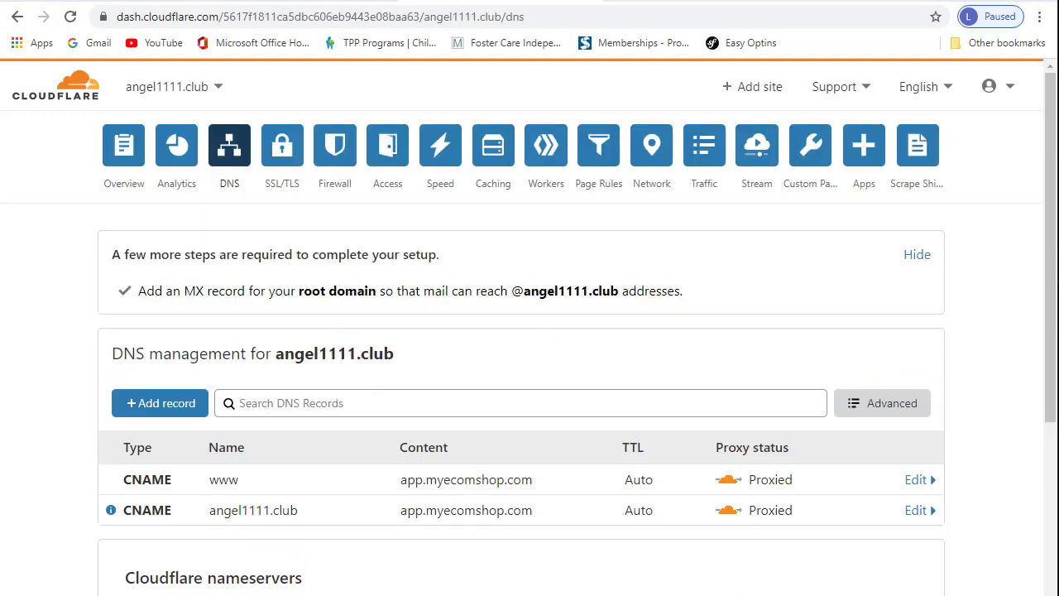
Switch to GoDaddy's DNS page for angel1111.club and open the form for entering custom nameservers
scroll(364, 445, down, 3)
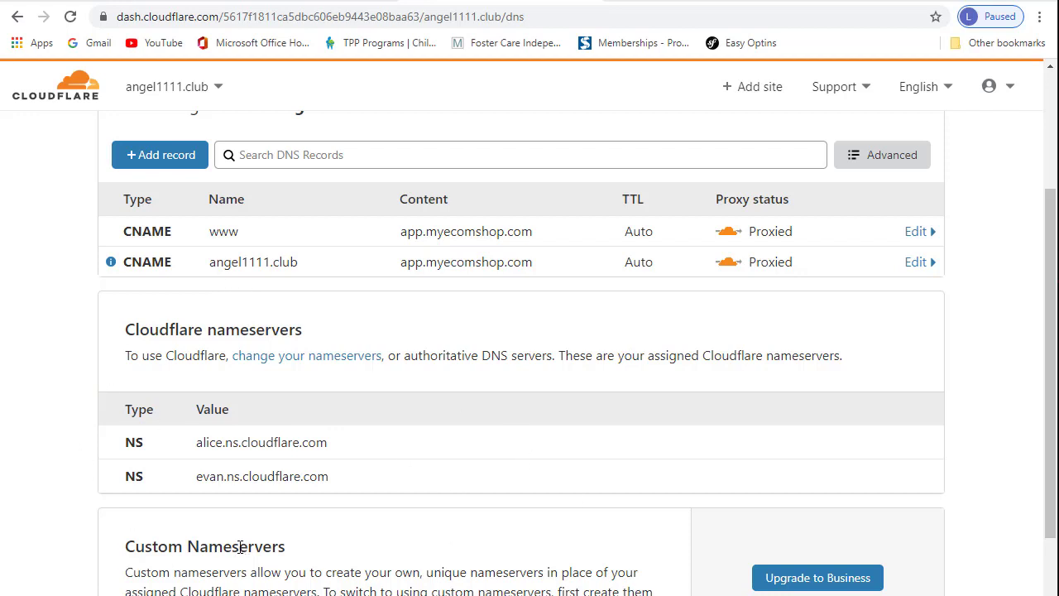
key(ctrl+Tab)
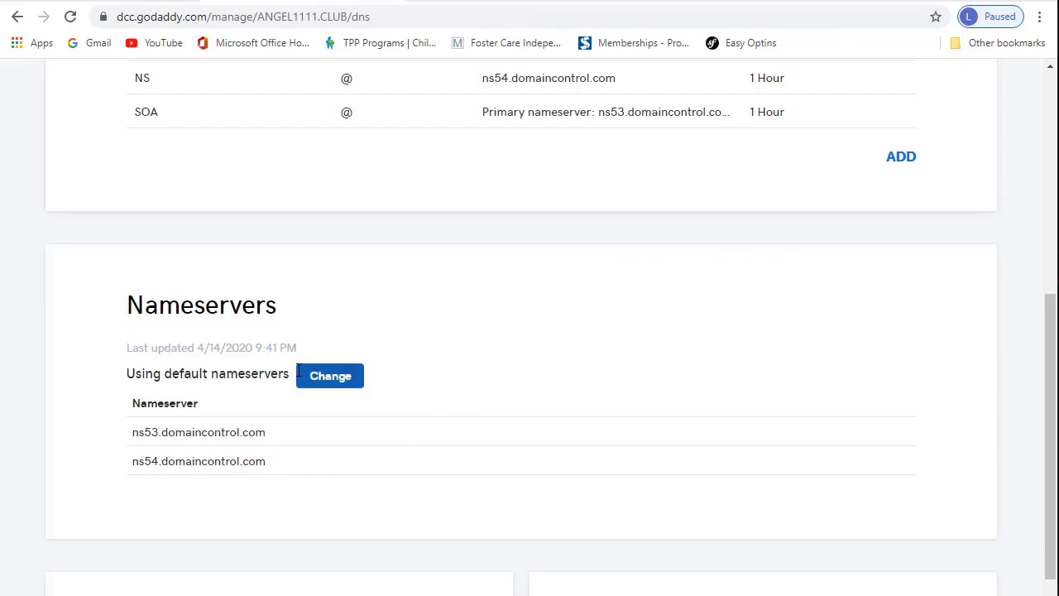
click(303, 377)
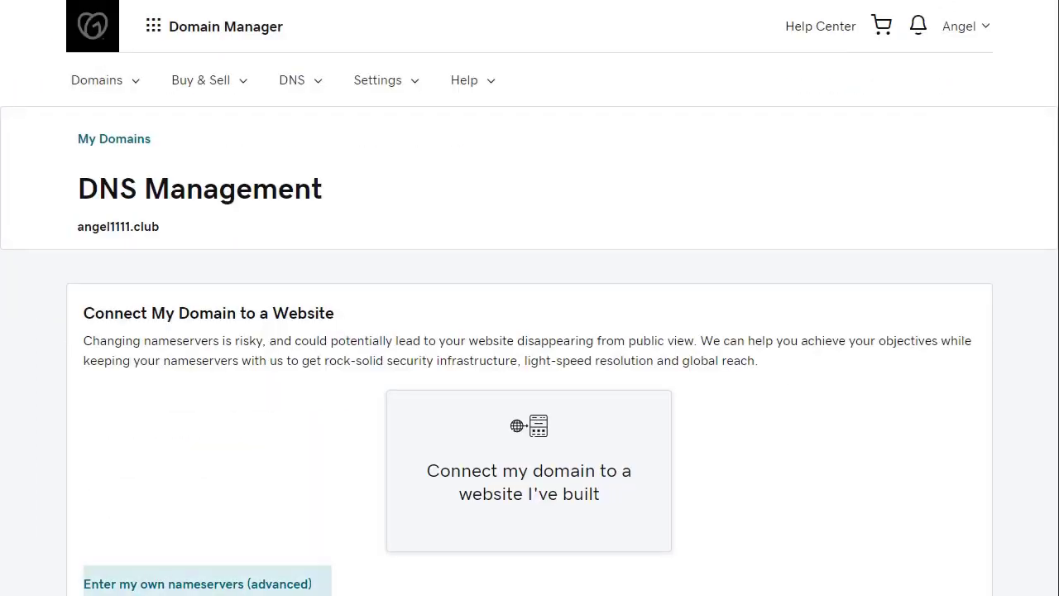
click(224, 592)
click(596, 393)
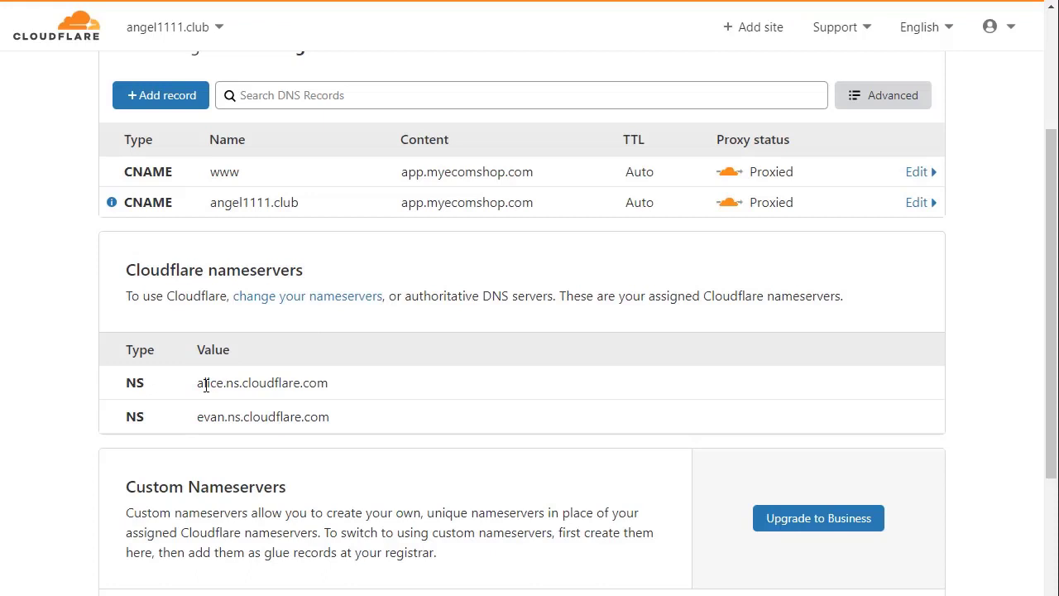
Copy alice.ns.cloudflare.com from the Cloudflare nameservers and paste it as Nameserver 1 in GoDaddy
drag(199, 385, 325, 403)
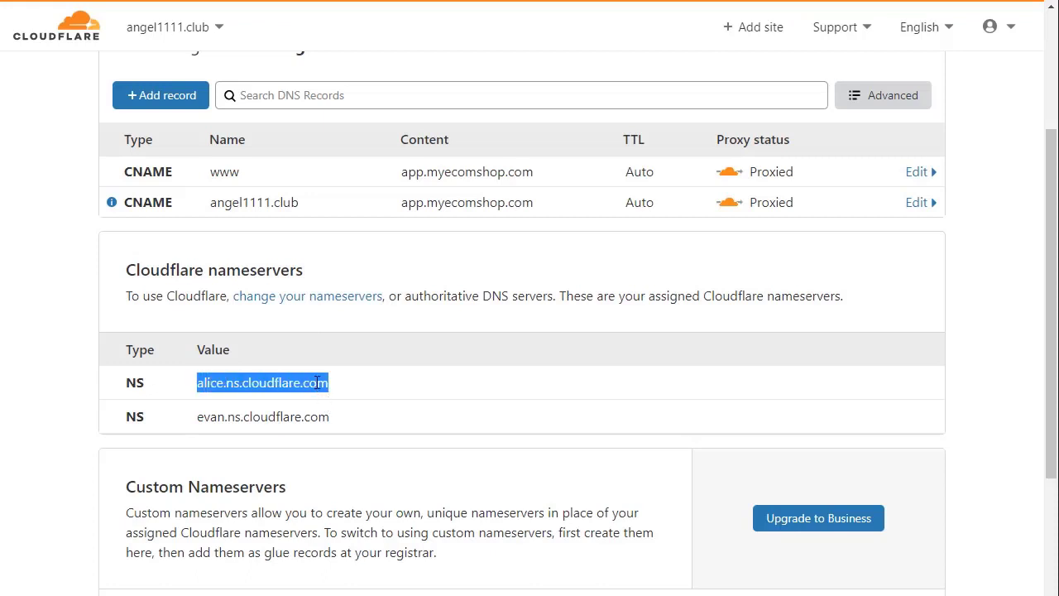
right_click(324, 398)
click(346, 399)
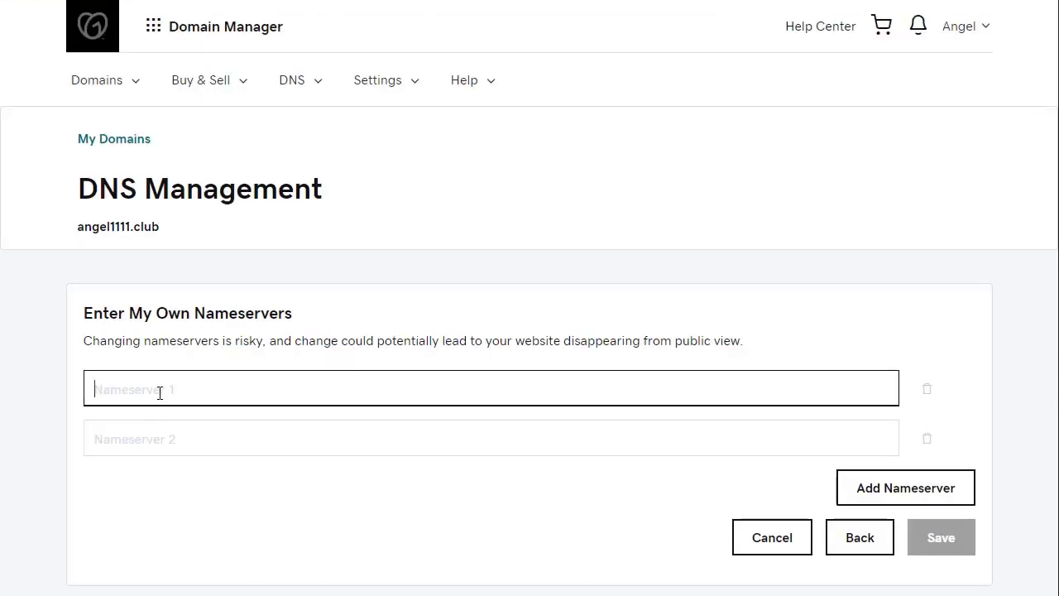
right_click(151, 384)
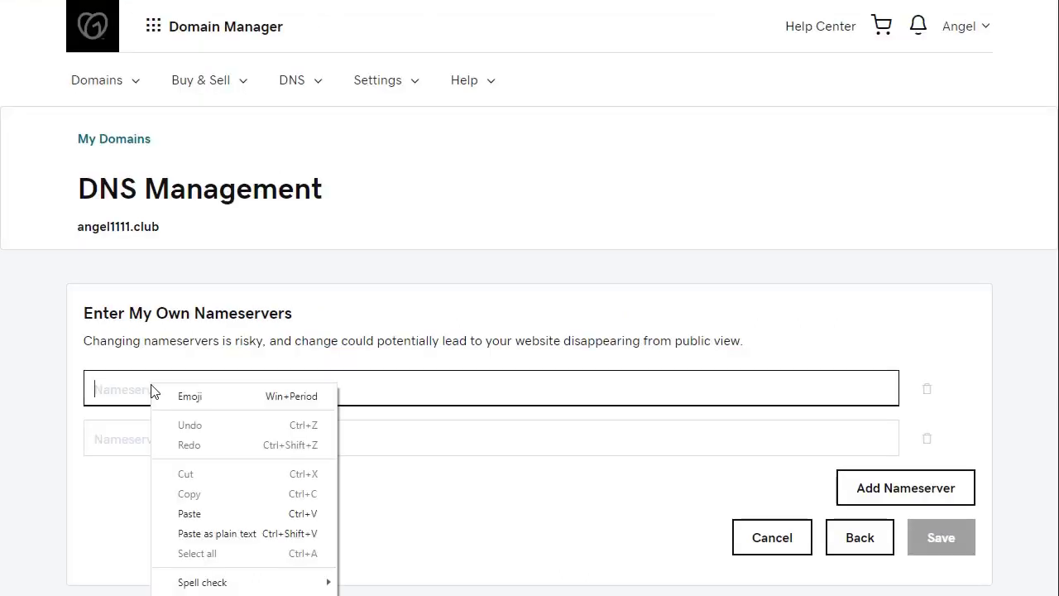
click(223, 515)
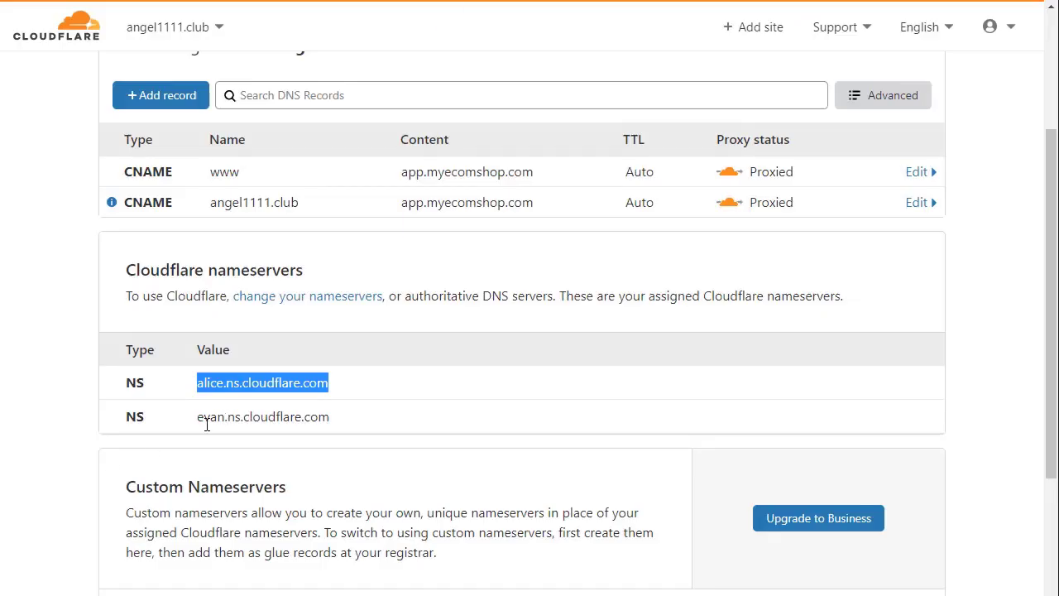
Copy evan.ns.cloudflare.com from Cloudflare, paste it as Nameserver 2 in GoDaddy, and save the nameservers
drag(197, 417, 312, 418)
right_click(309, 424)
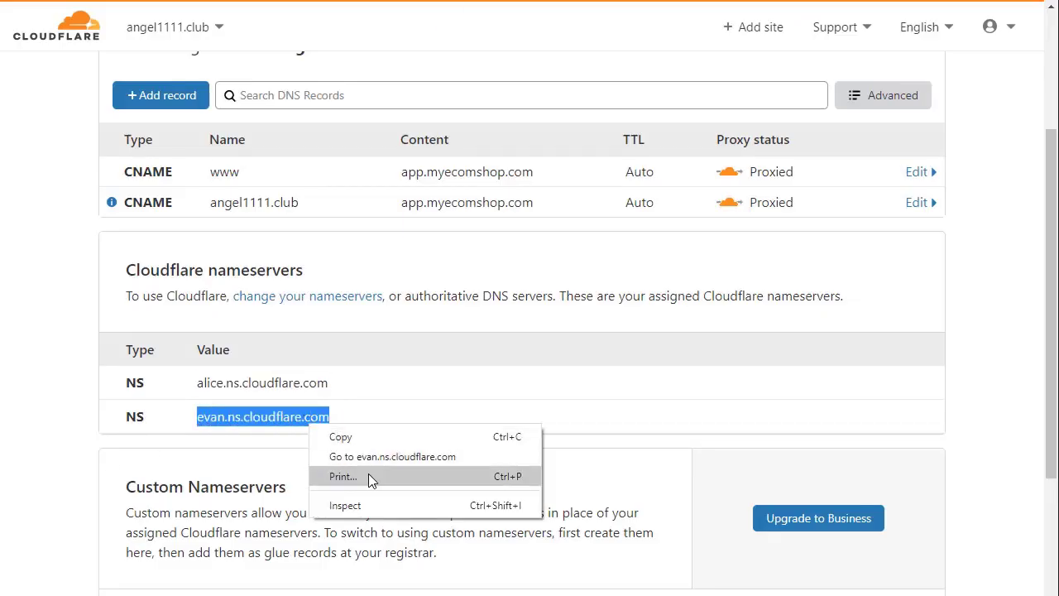
click(362, 437)
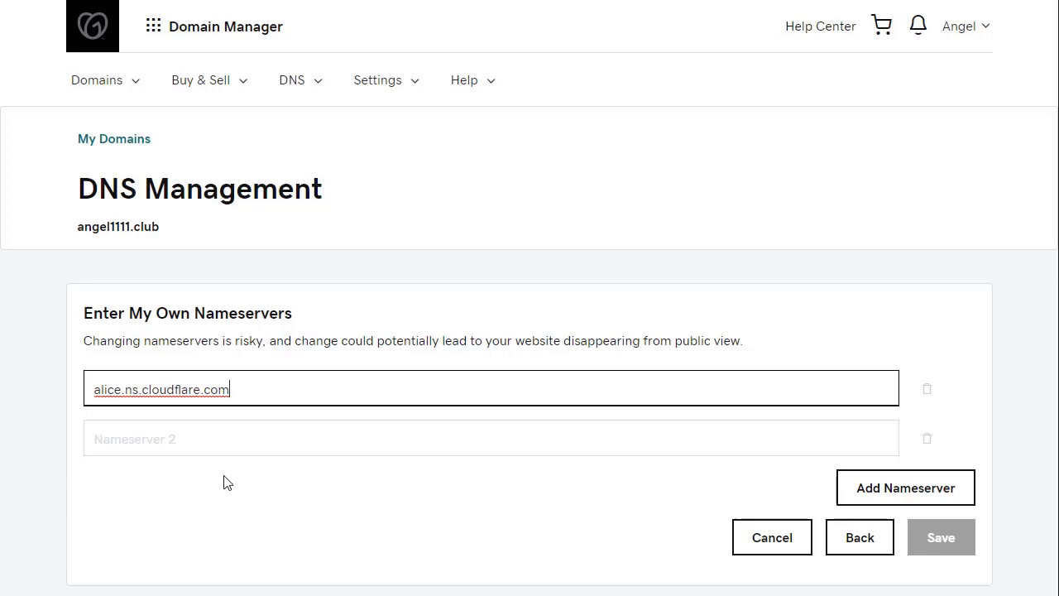
click(181, 444)
right_click(183, 451)
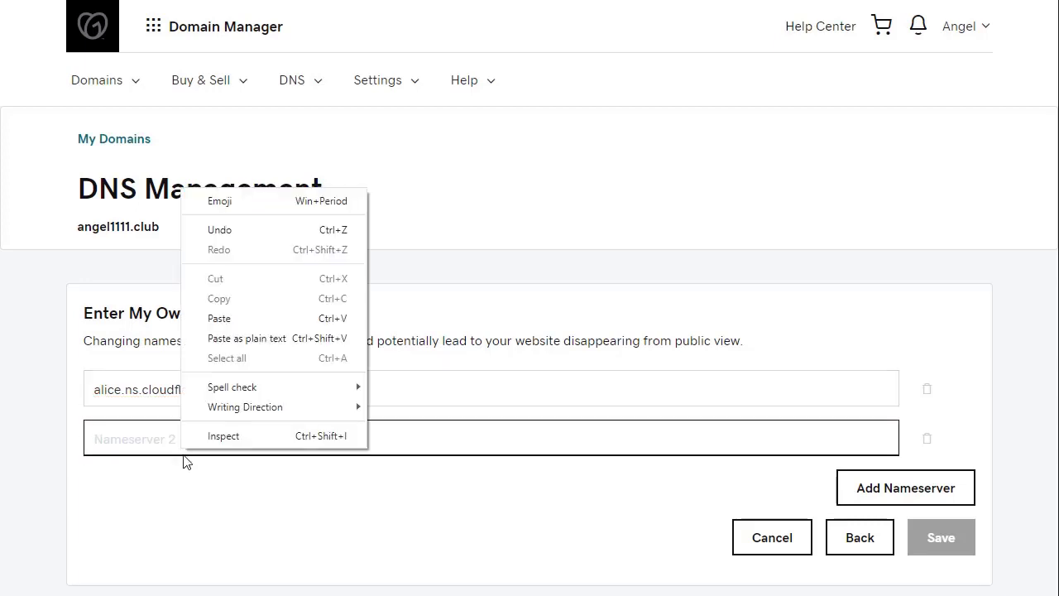
click(220, 337)
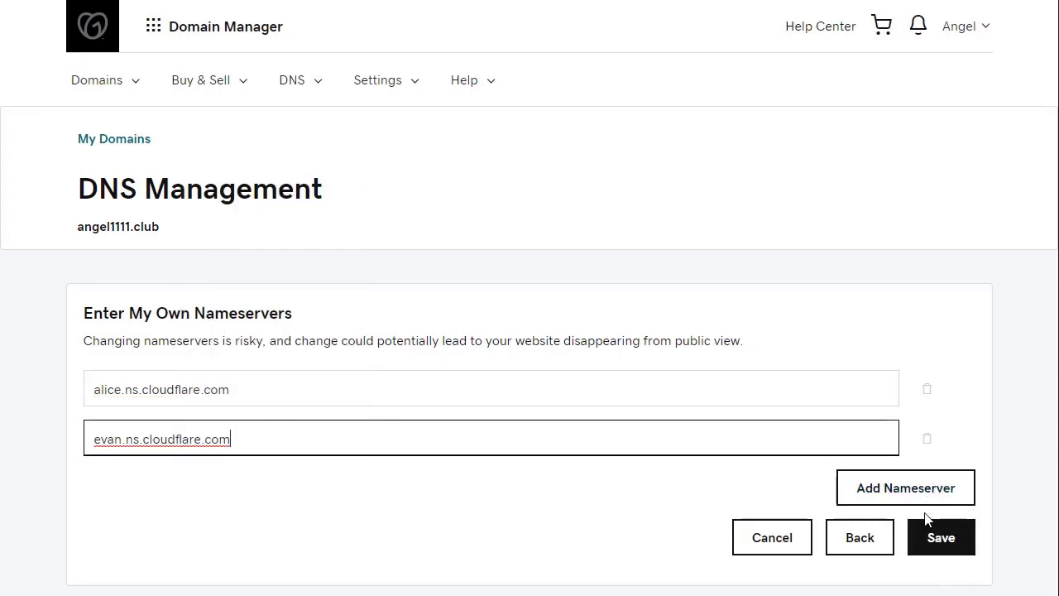
click(930, 544)
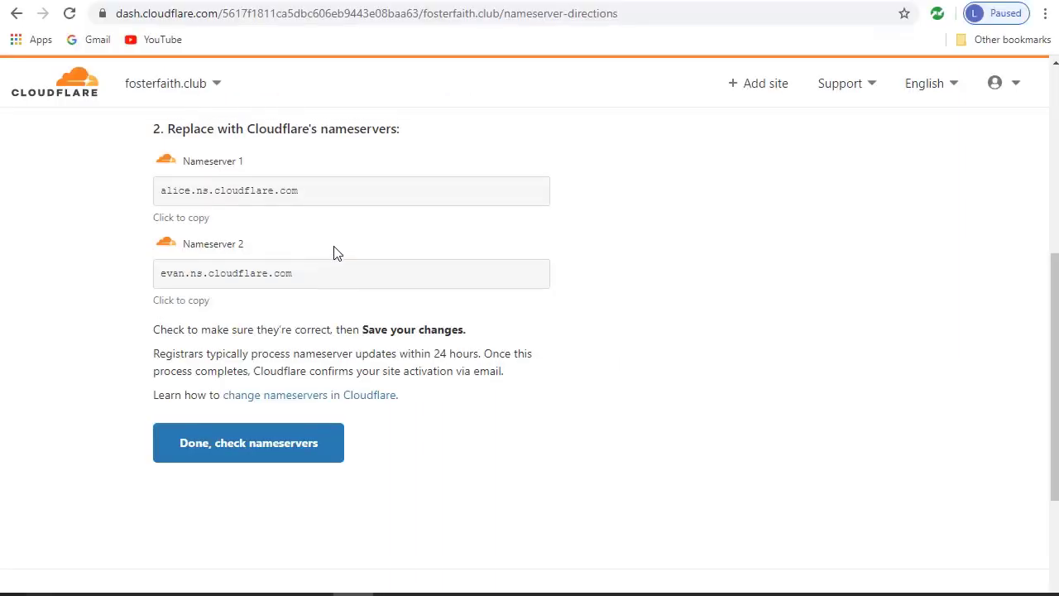
Confirm the nameserver change in Cloudflare for checking, then turn on Always Use HTTPS in the recommended security settings
scroll(262, 383, down, 2)
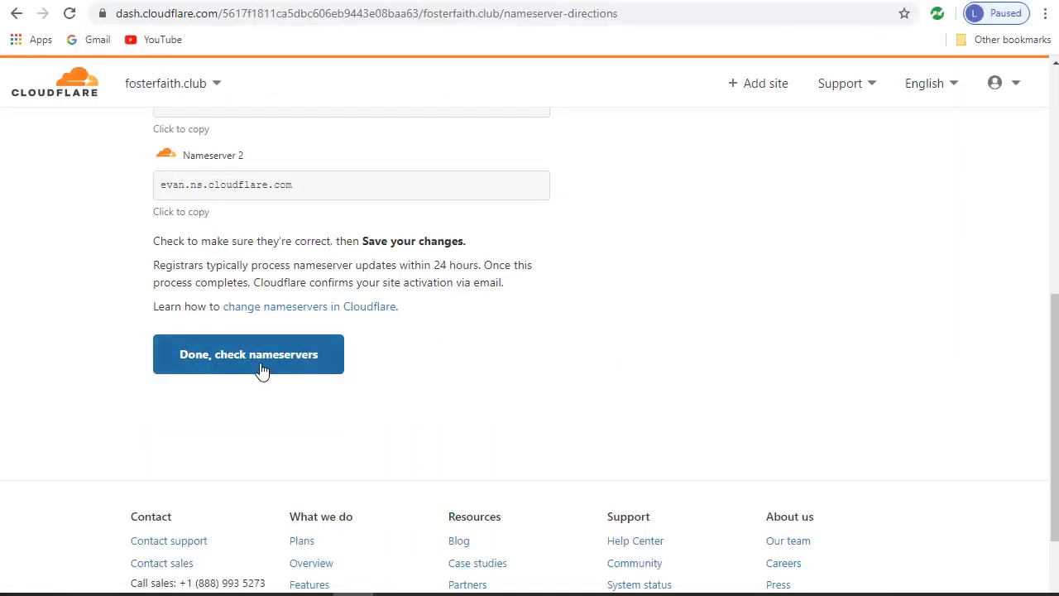
click(261, 371)
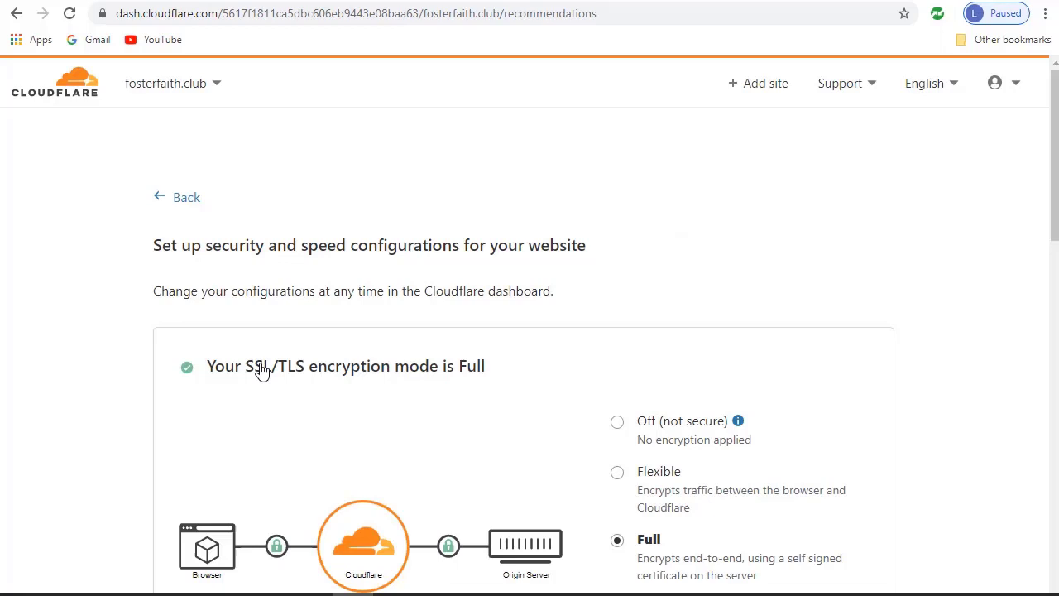
scroll(261, 368, down, 1)
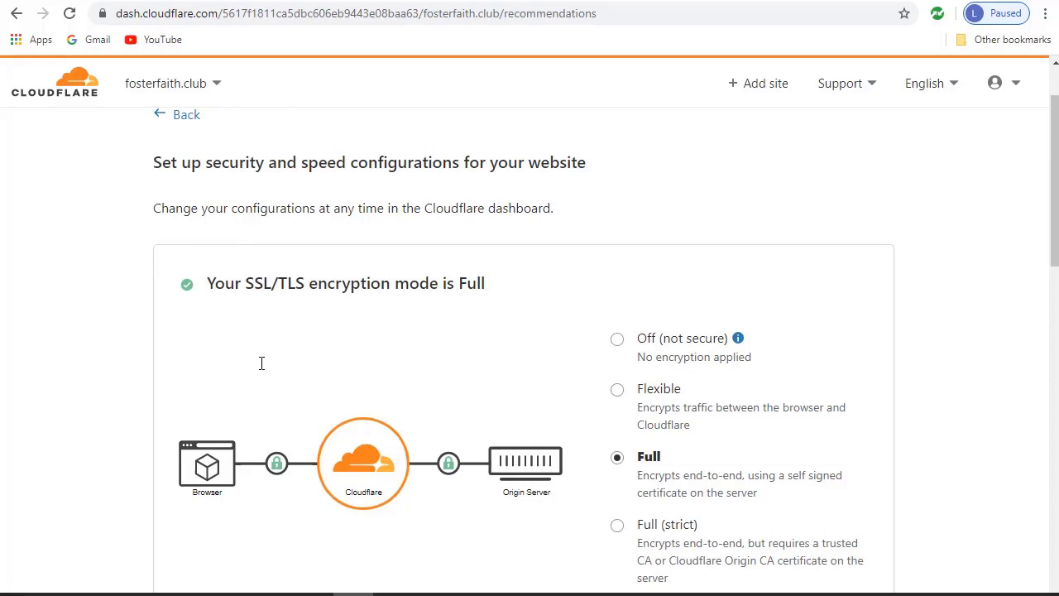
scroll(262, 368, down, 1)
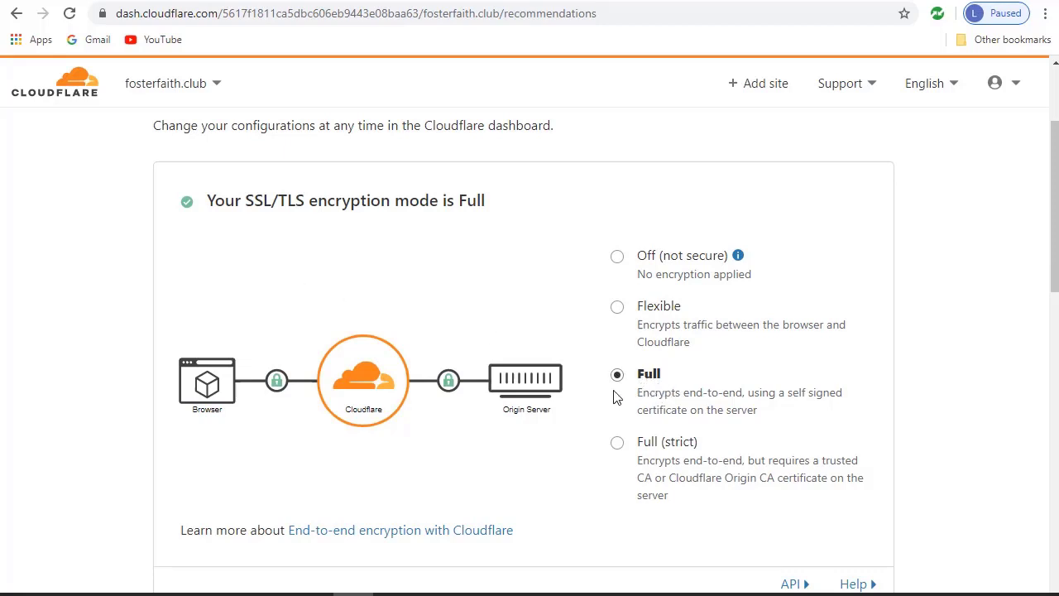
scroll(654, 378, down, 3)
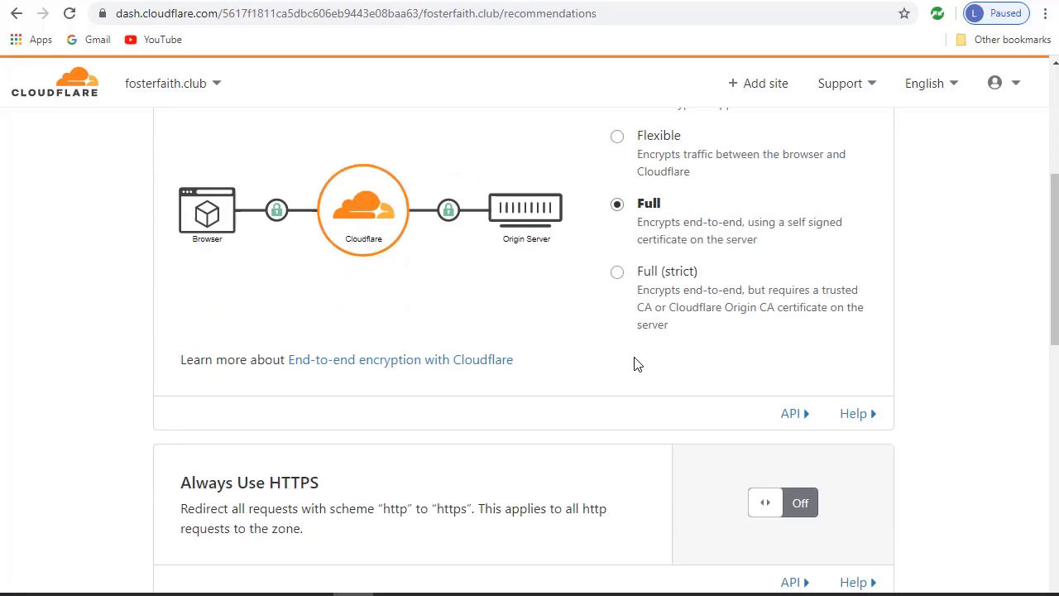
scroll(635, 364, down, 1)
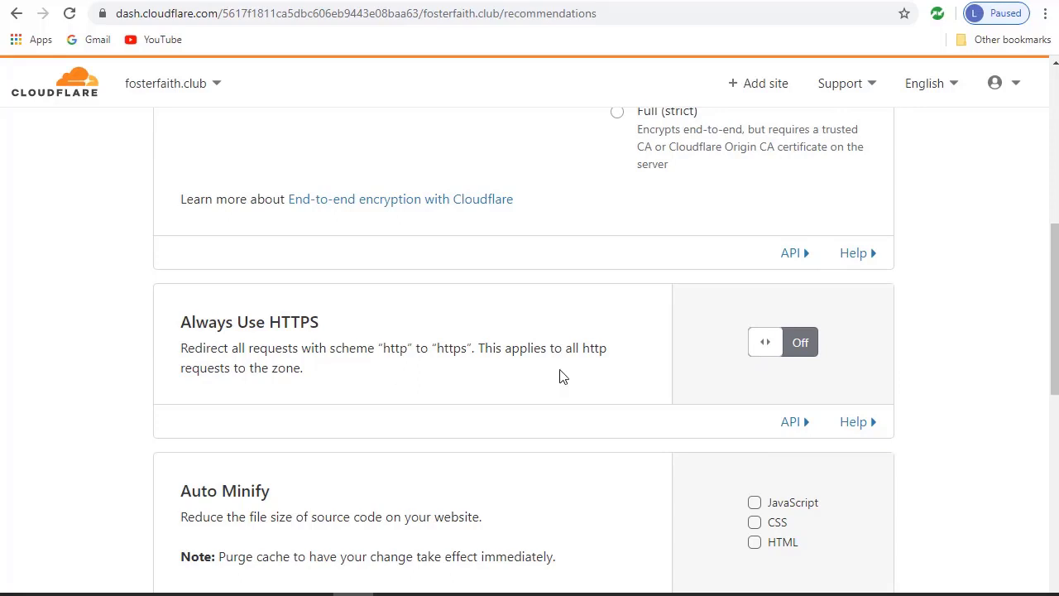
click(770, 361)
Enable Auto Minify for JavaScript, CSS and HTML in the site's speed configuration
scroll(770, 361, down, 2)
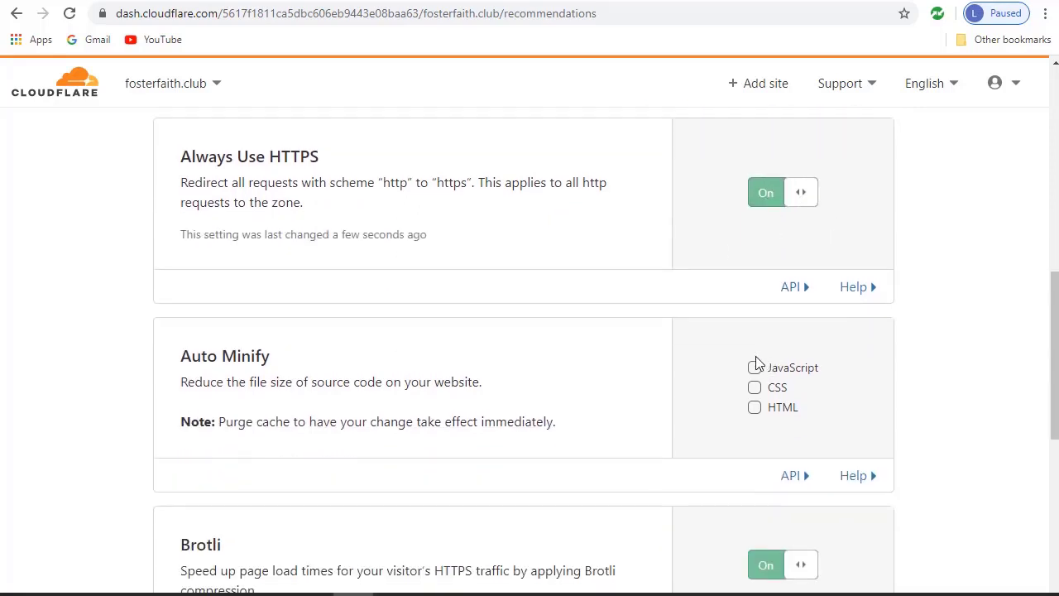
click(753, 368)
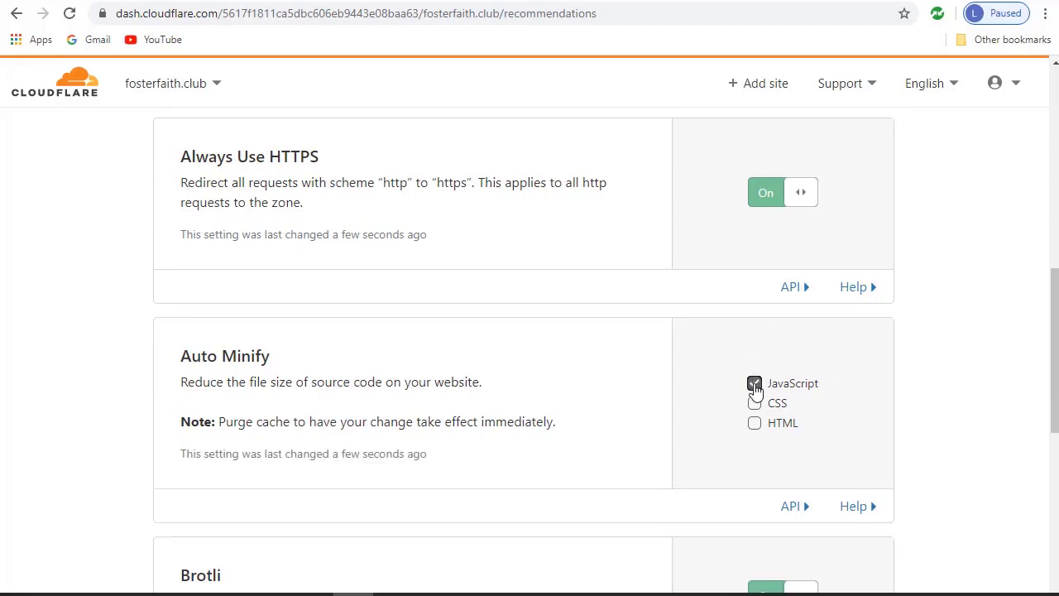
click(753, 405)
click(754, 425)
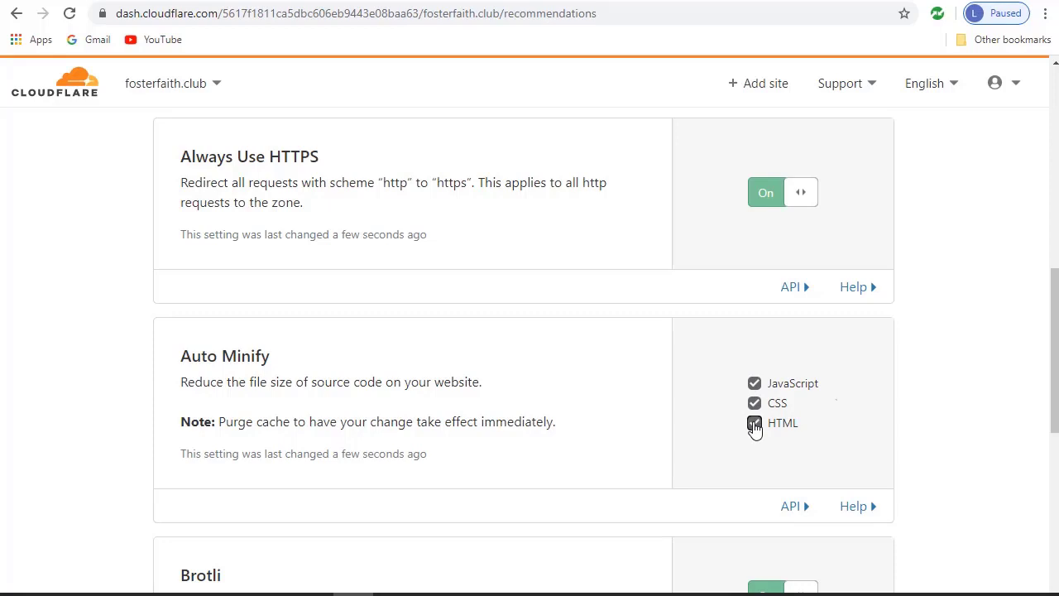
scroll(756, 414, down, 4)
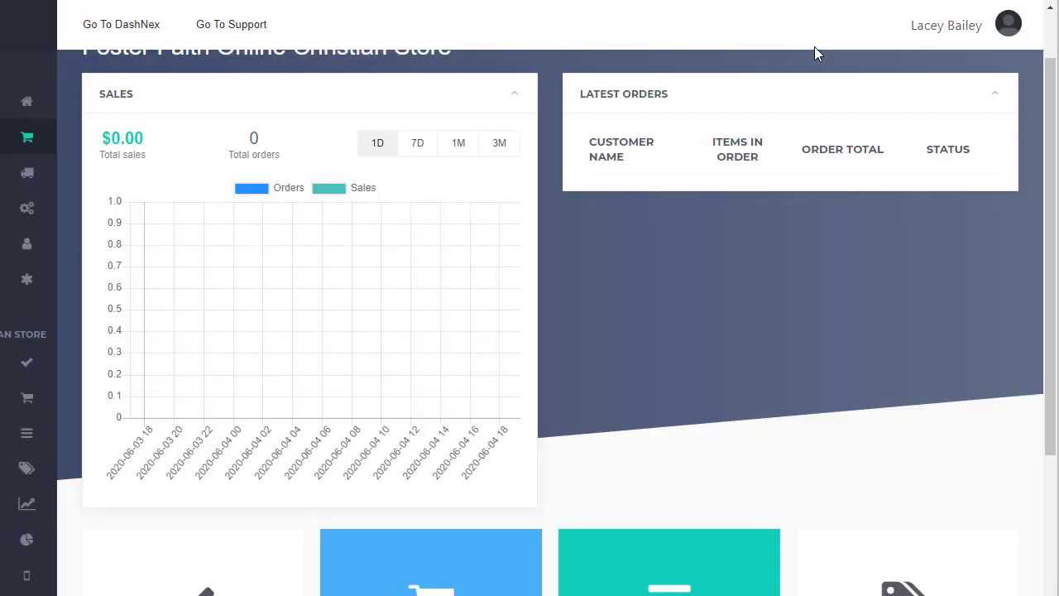
In the Foster Faith Online Christian Store dashboard, open the main store settings and start adding a custom domain
scroll(814, 53, down, 4)
scroll(450, 435, down, 2)
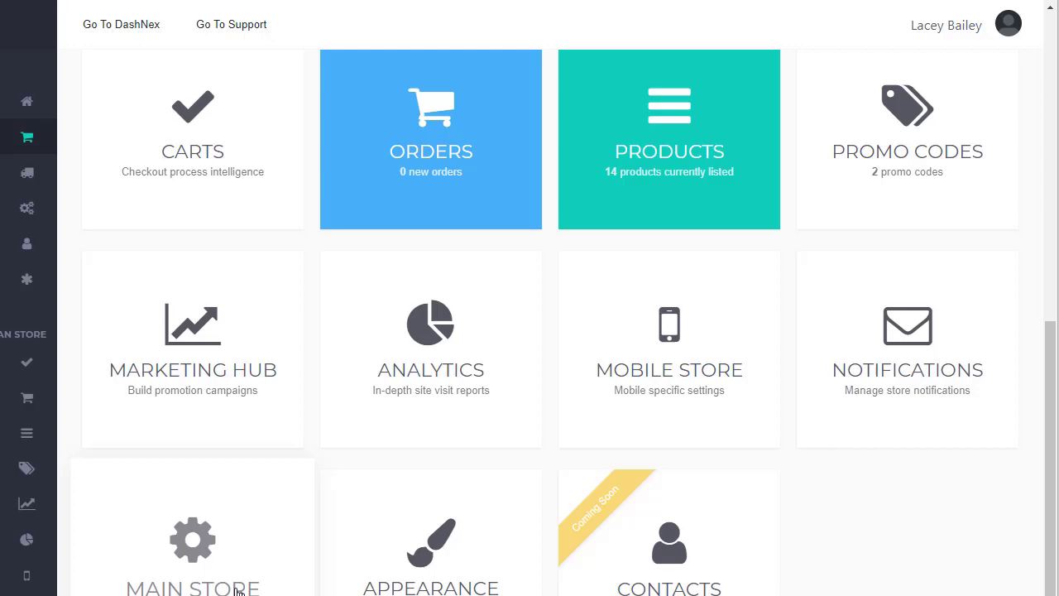
scroll(238, 586, up, 1)
click(238, 591)
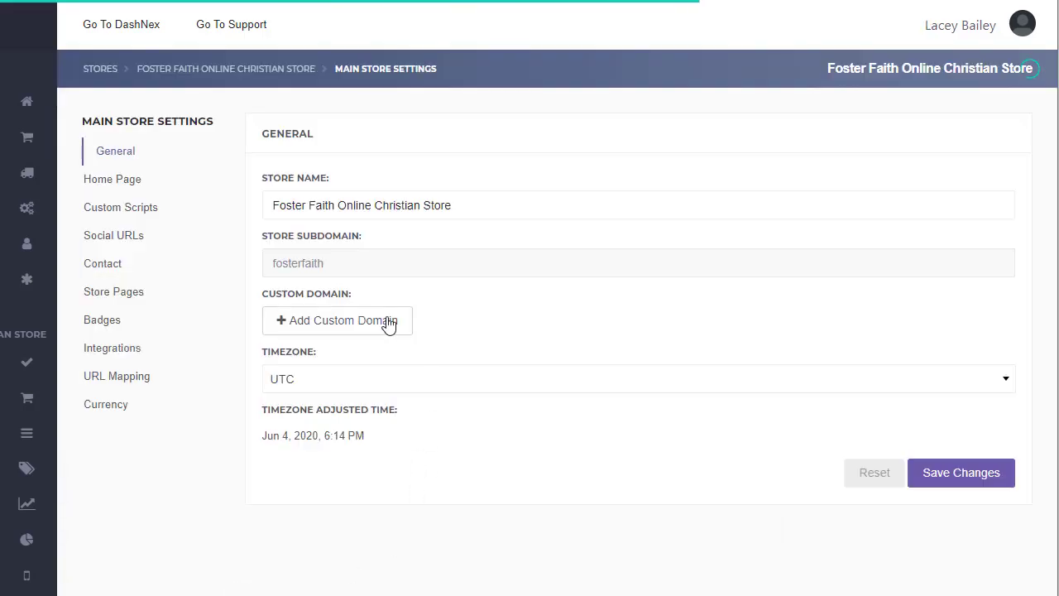
click(377, 324)
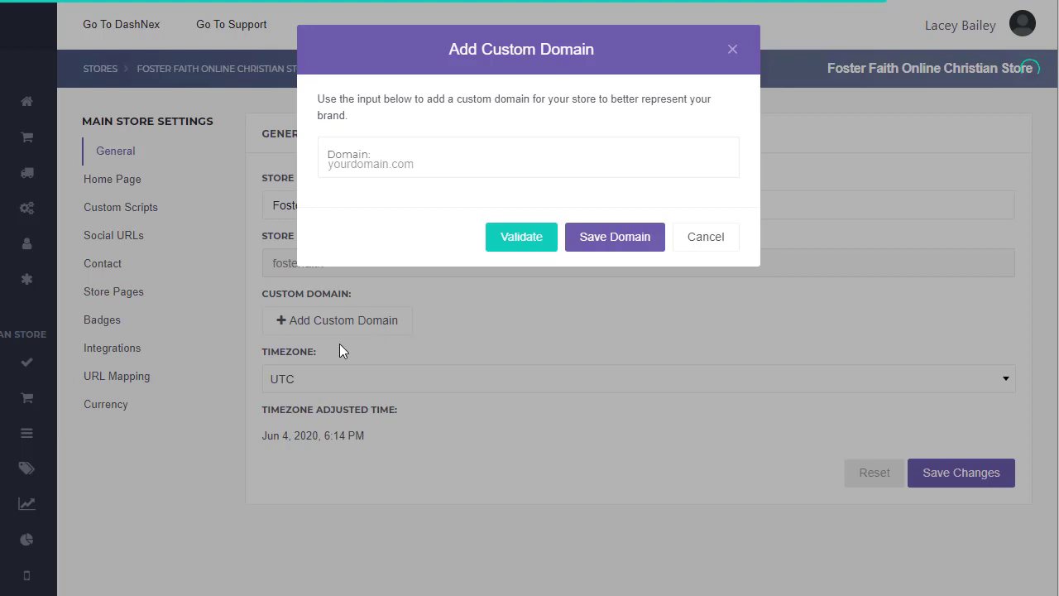
Enter angel1111.club as the store's custom domain and validate it
click(406, 165)
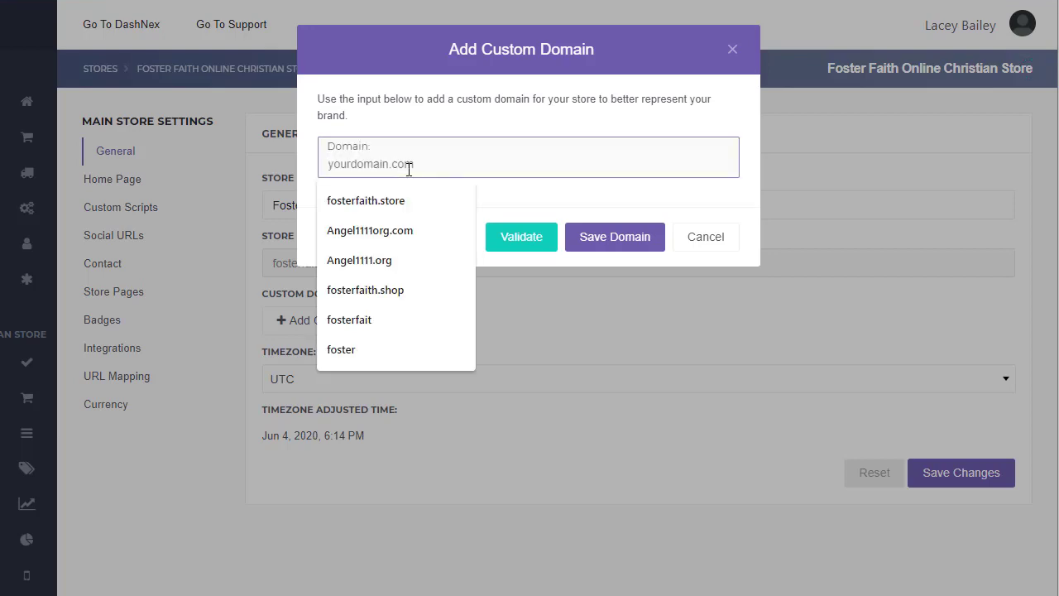
text(a)
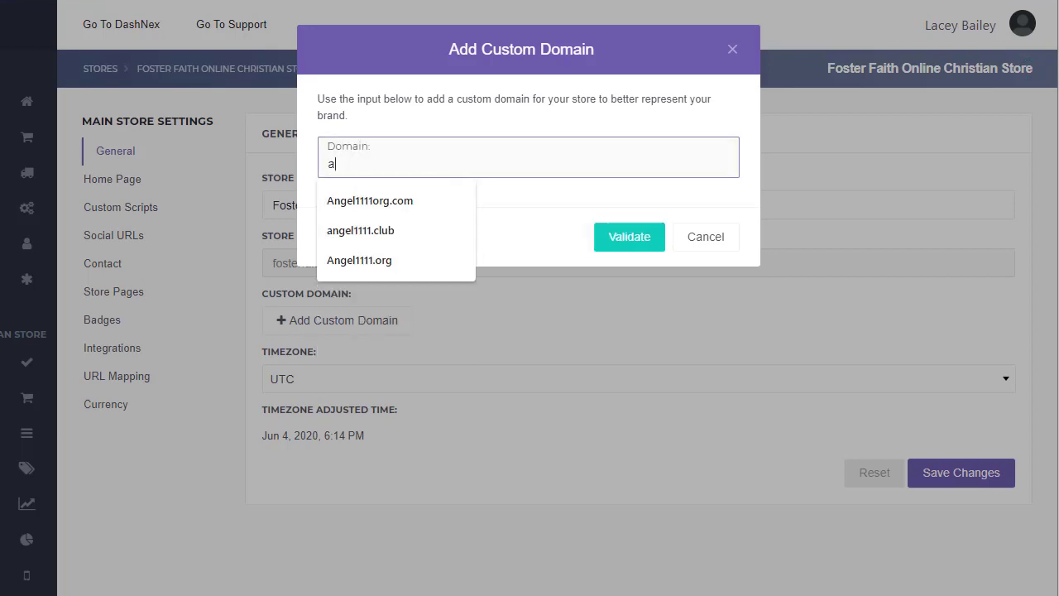
text(ngel1111.cl)
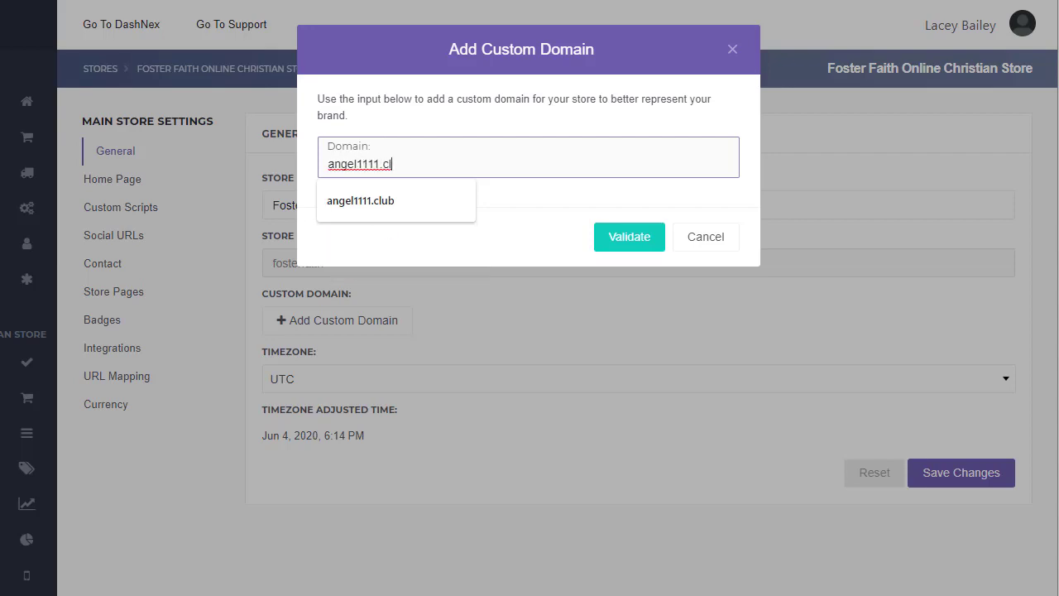
text(ub)
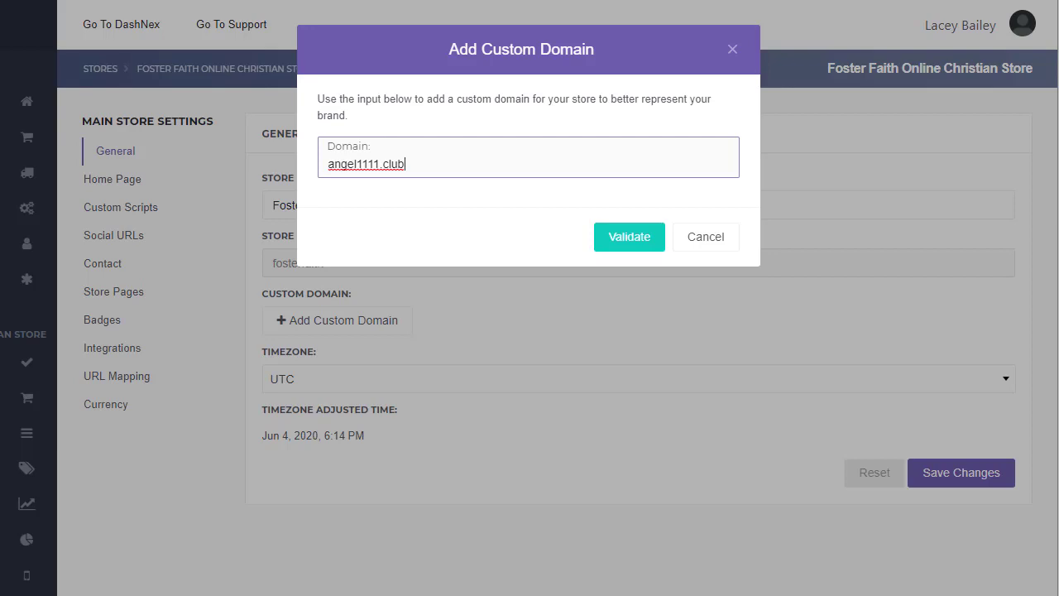
click(644, 242)
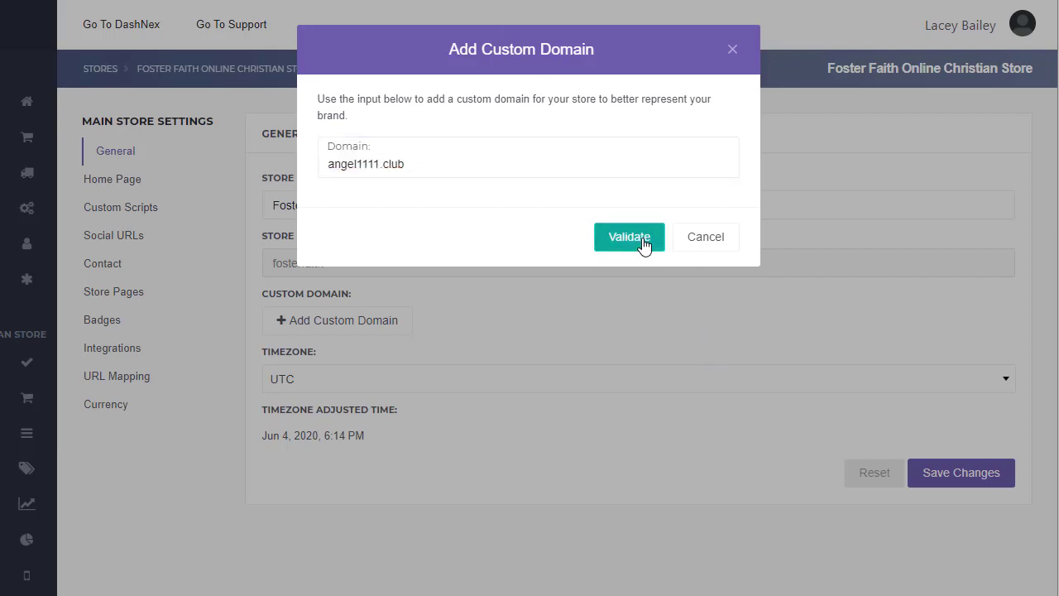